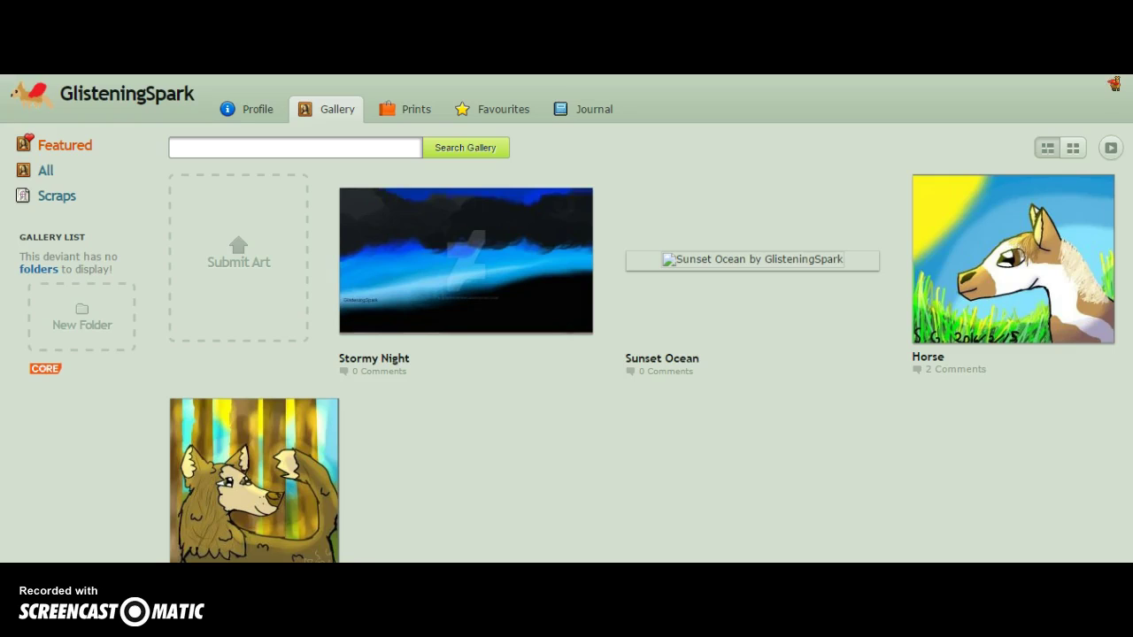
left_click(238, 181)
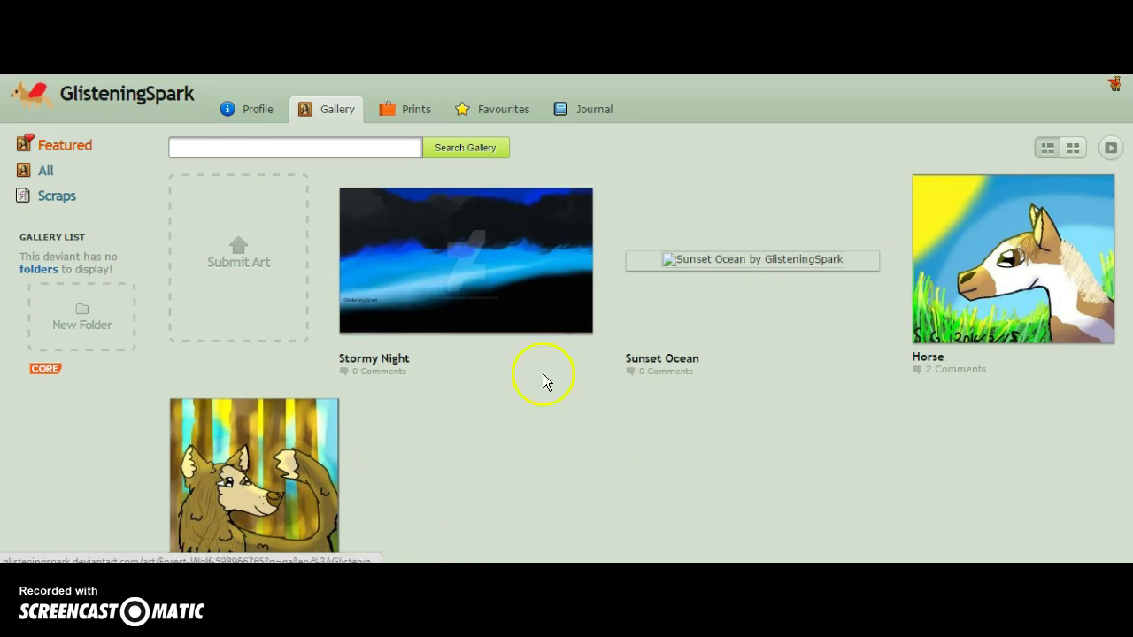
mouse_move(710, 315)
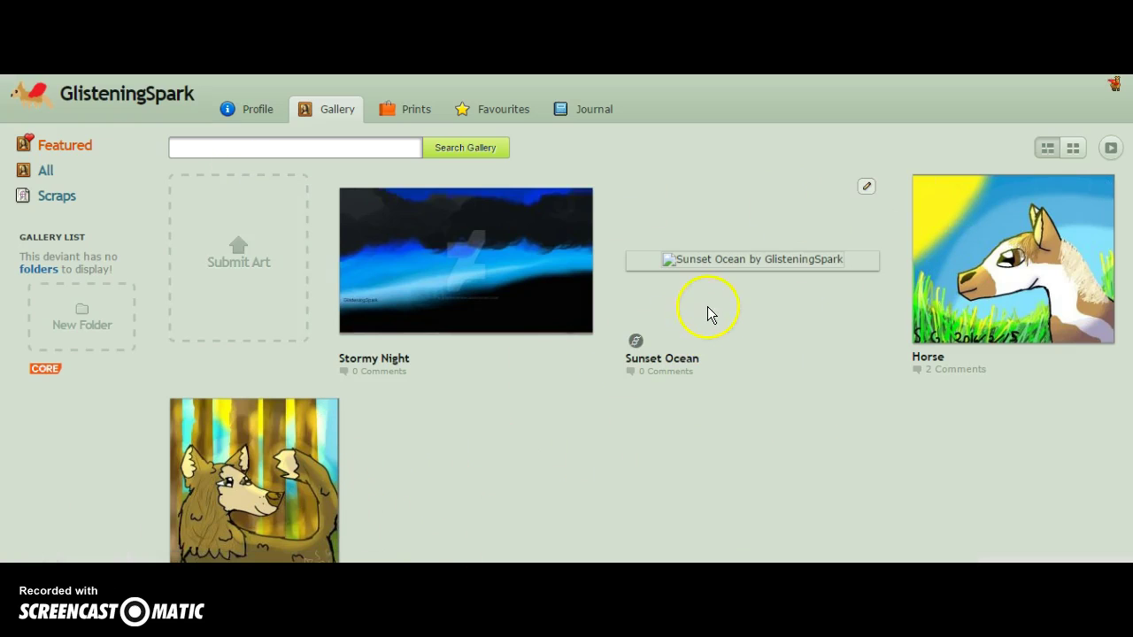
left_click(715, 259)
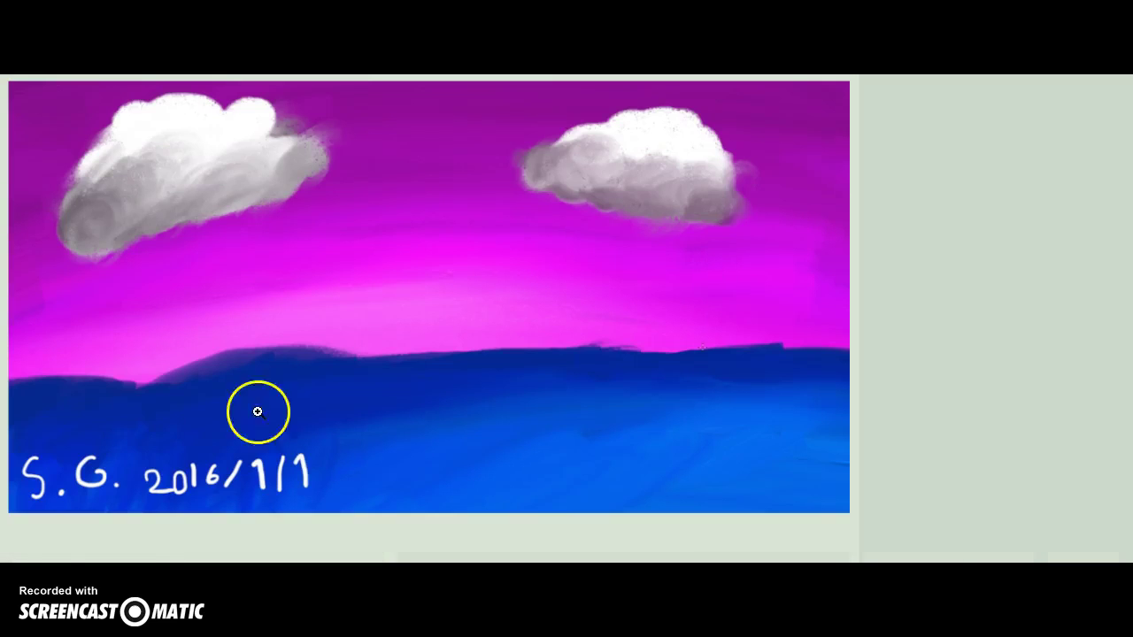
key("alt+Left")
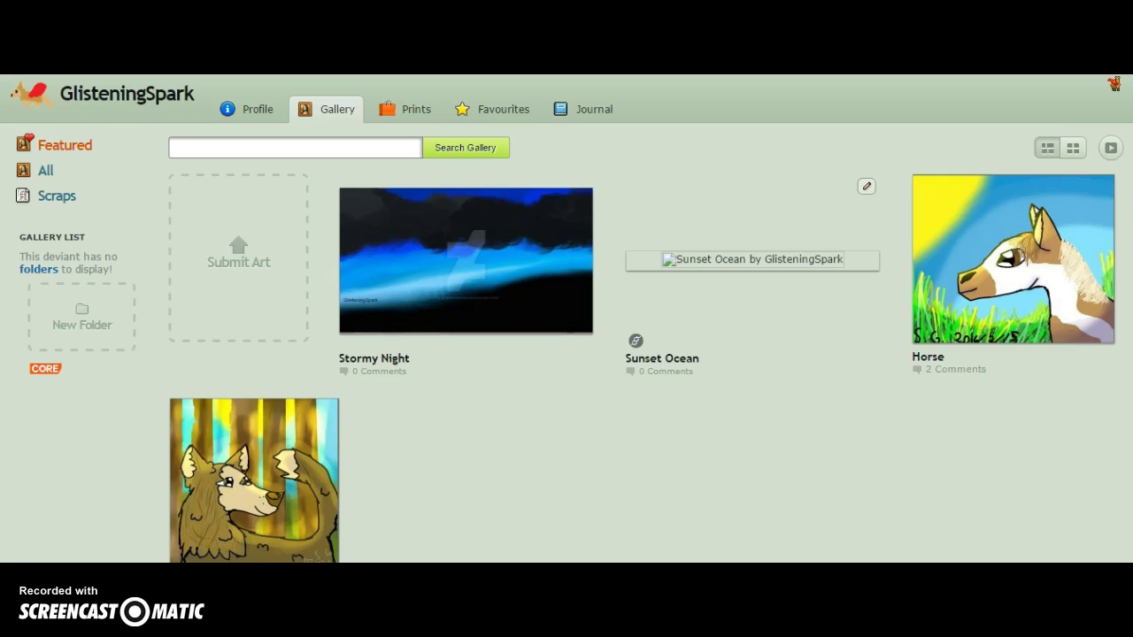
Open the Stormy Night artwork page, then go to GlisteningSpark's profile from it
left_click(516, 246)
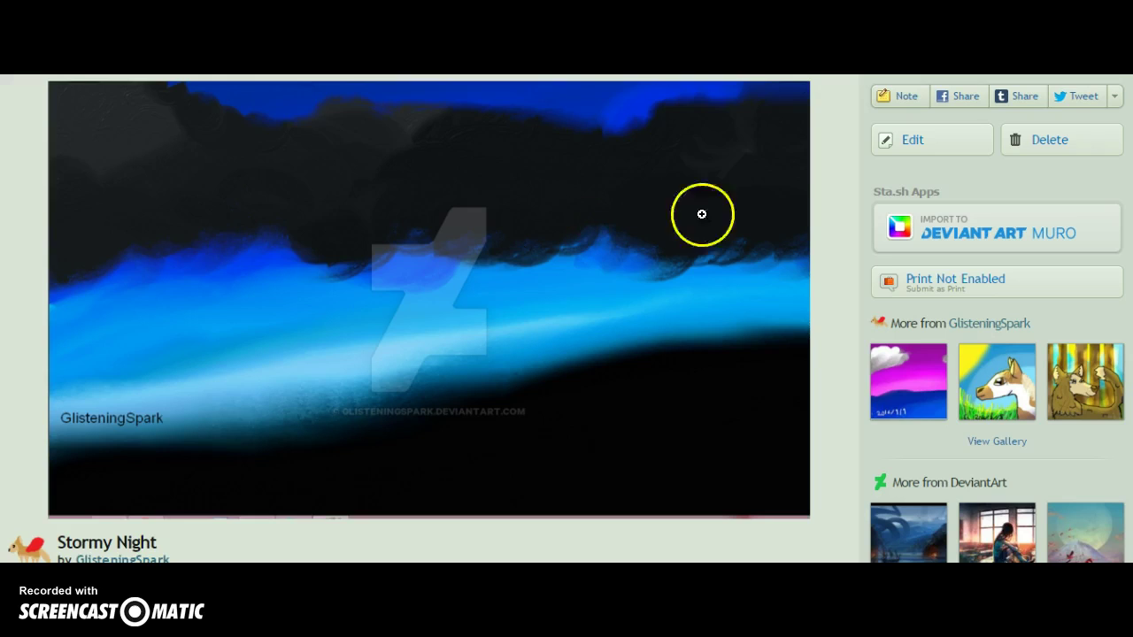
scroll(700, 215, "down", 5)
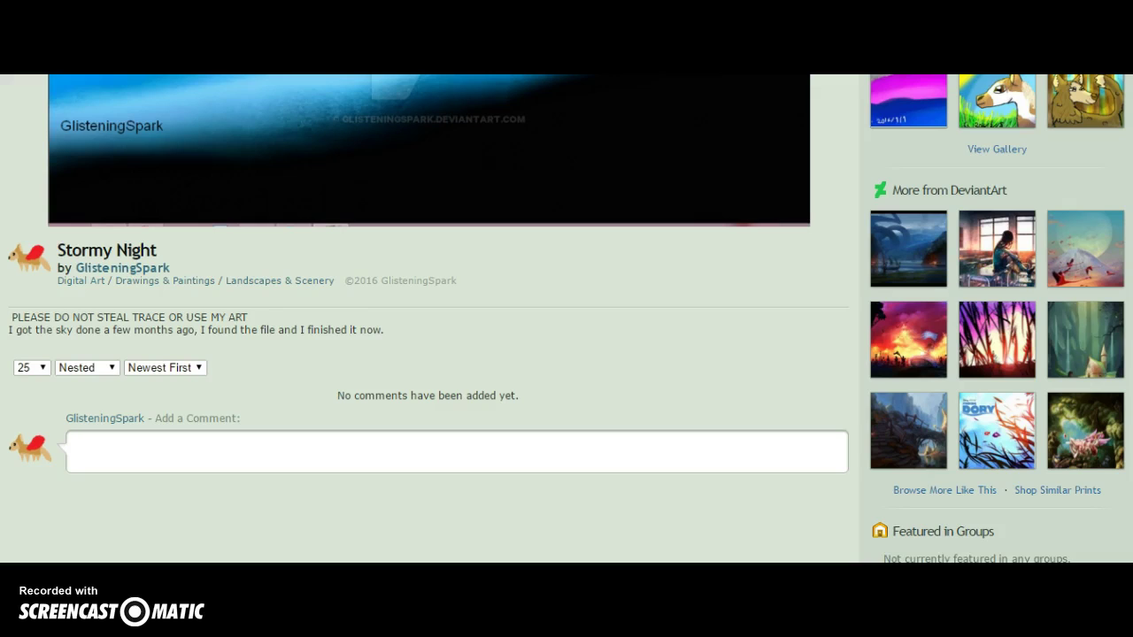
scroll(437, 505, "up", 4)
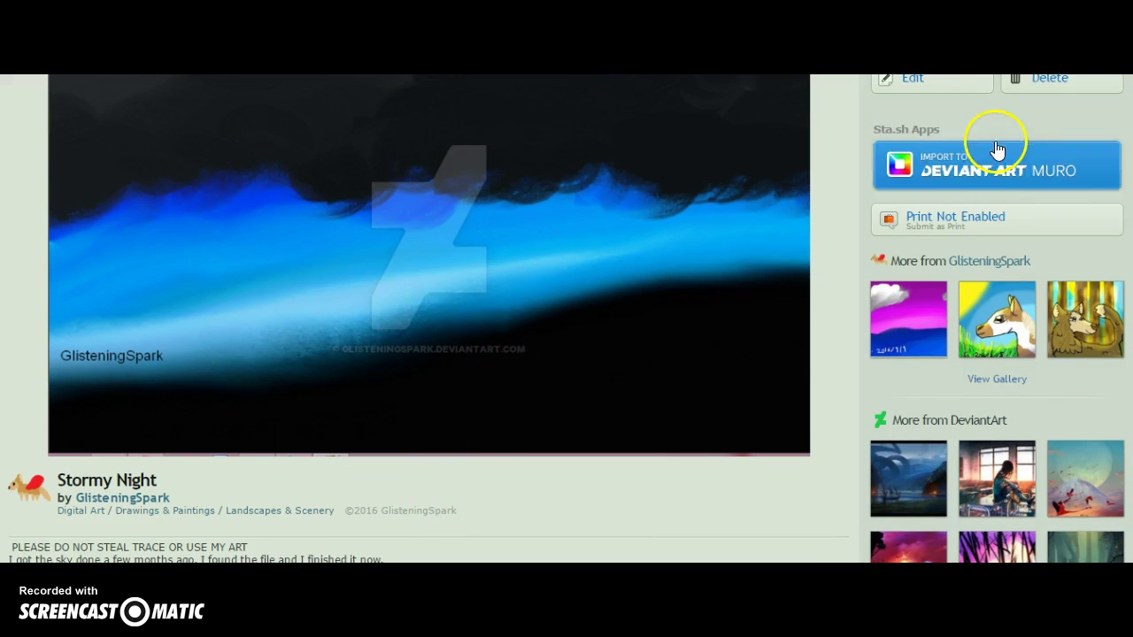
scroll(991, 142, "up", 1)
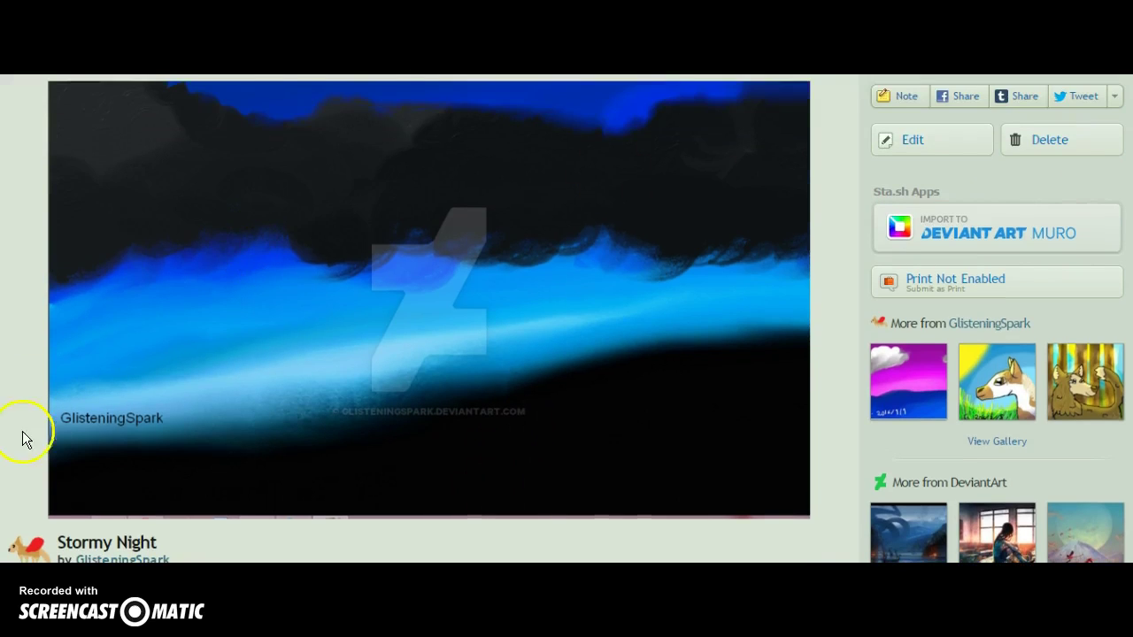
left_click(122, 560)
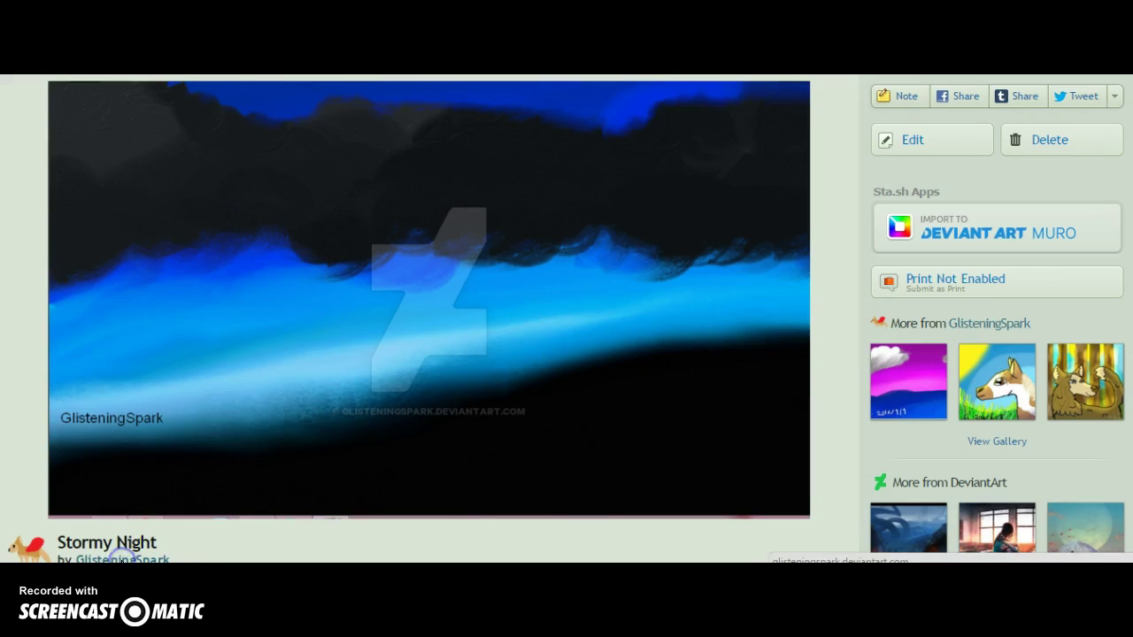